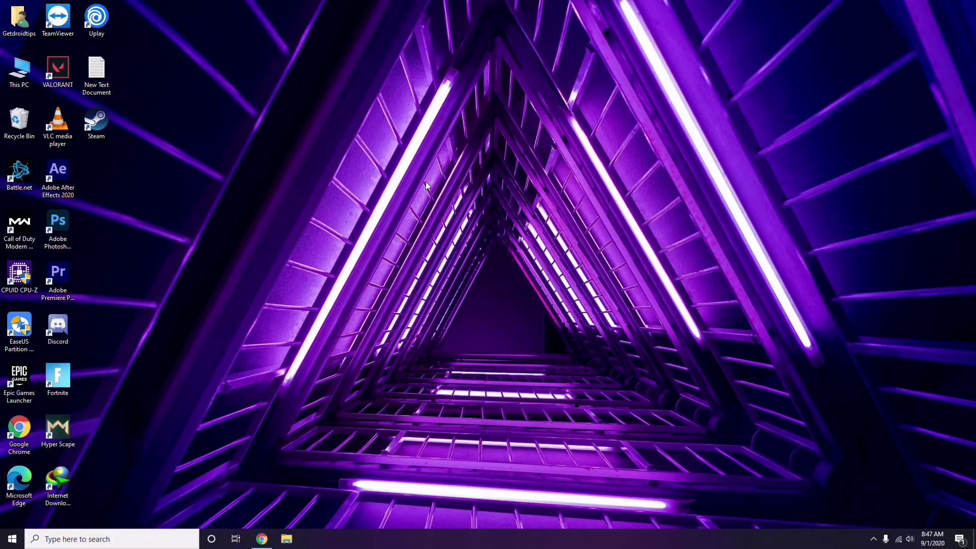
right_click(426, 182)
click(467, 227)
right_click(370, 142)
click(396, 188)
Step: Open Computer Management for this PC, view the device categories in Device Manager, and close it
click(21, 86)
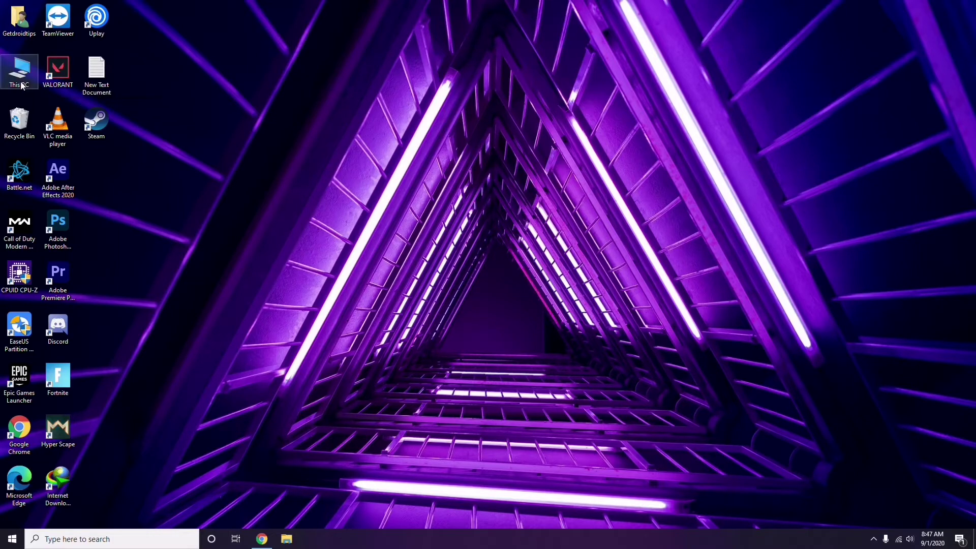
right_click(21, 87)
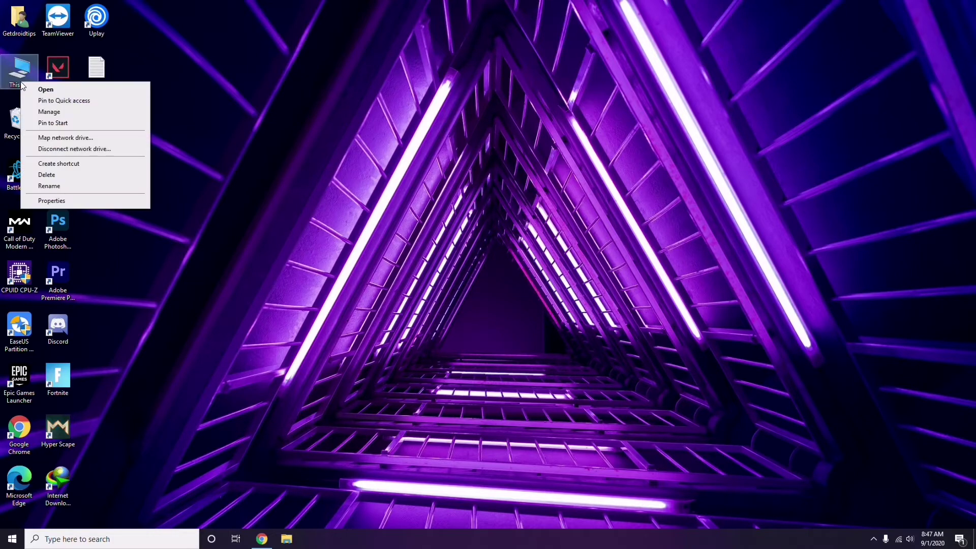
click(53, 112)
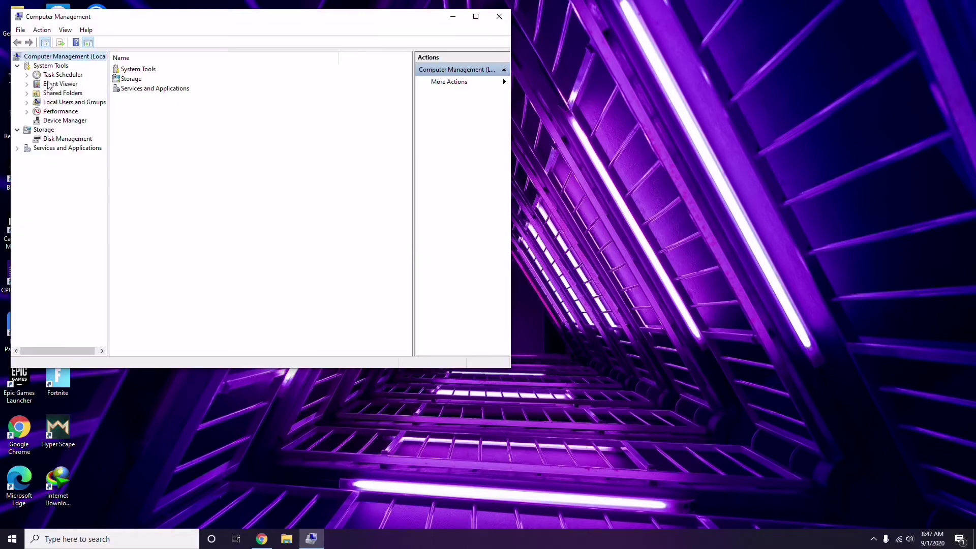
click(60, 121)
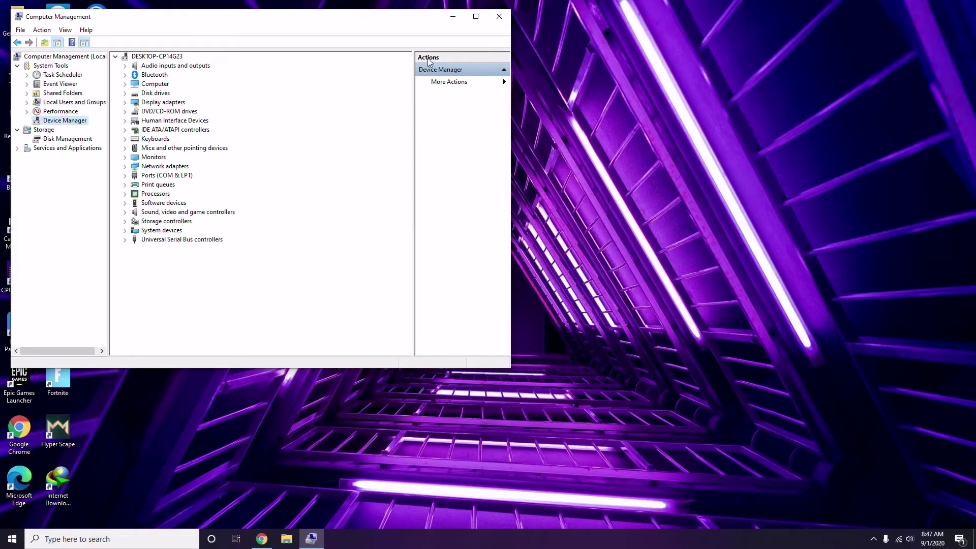
click(500, 17)
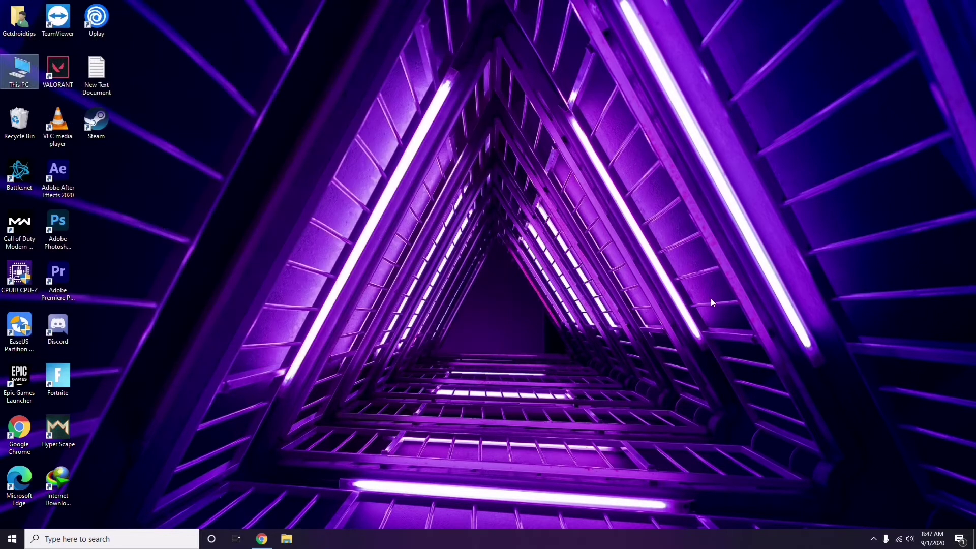
Step: Open AMD Radeon Software, check the driver version and update details along with the graphics and display settings, and close it
click(873, 539)
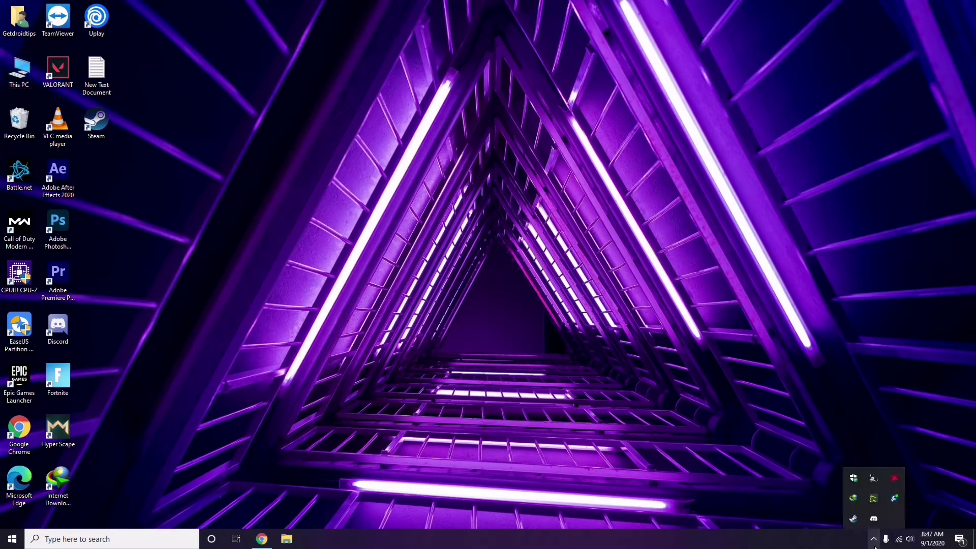
click(893, 479)
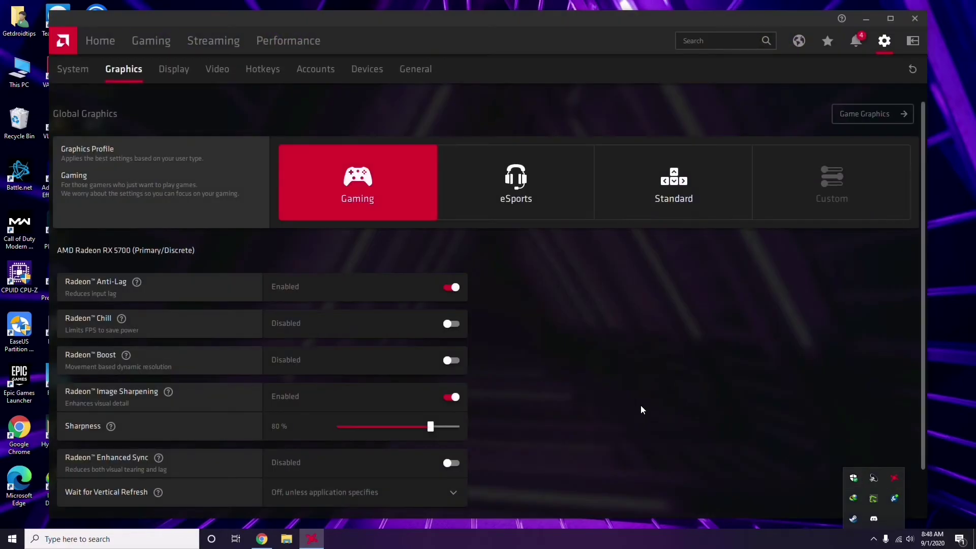
click(83, 71)
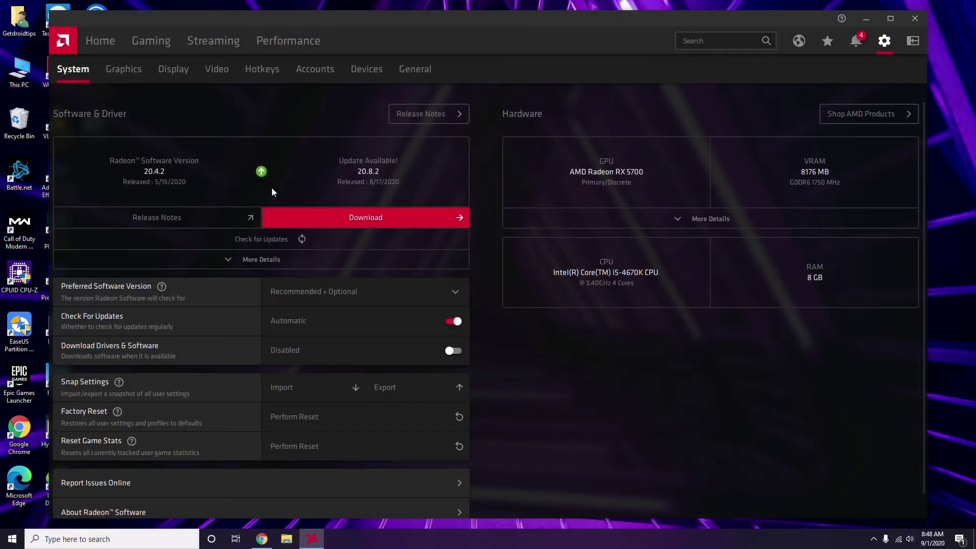
click(120, 72)
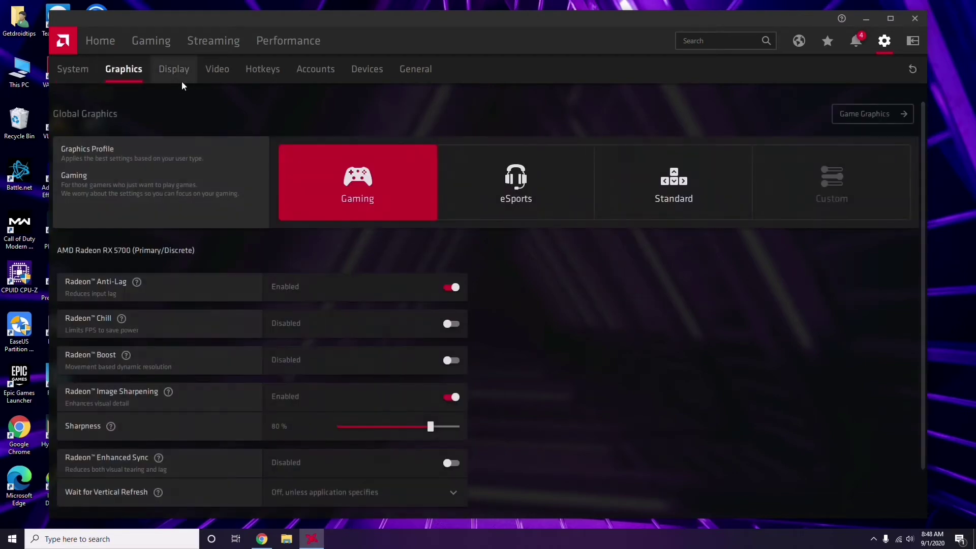
click(185, 75)
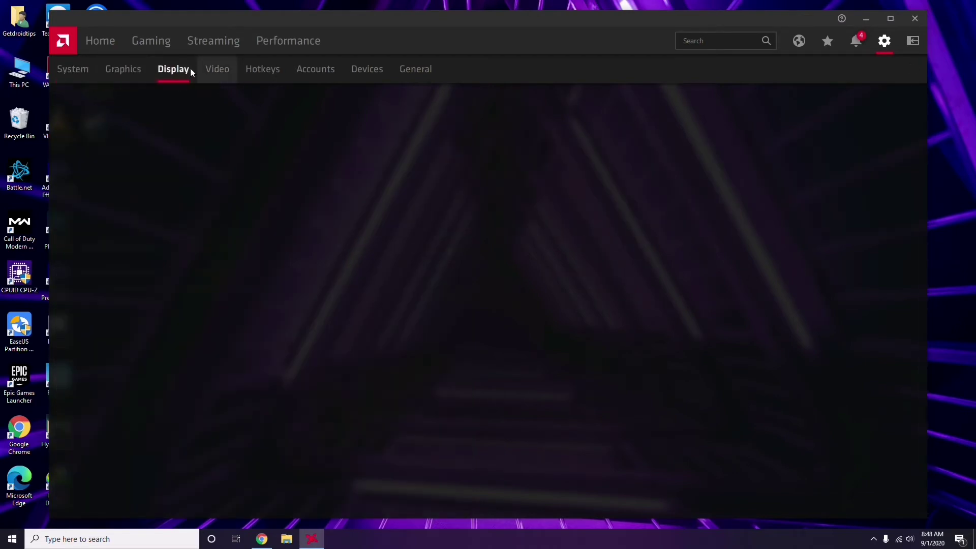
click(101, 41)
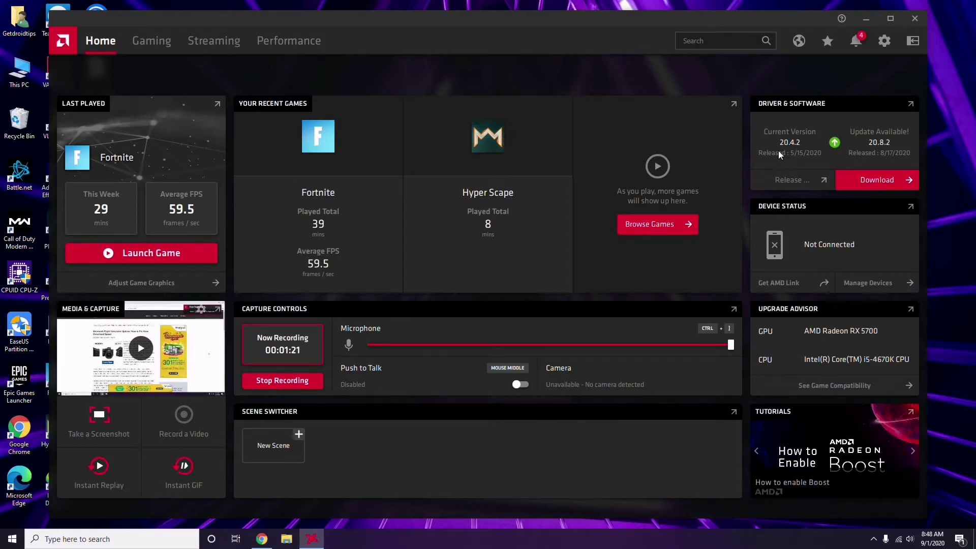
click(918, 20)
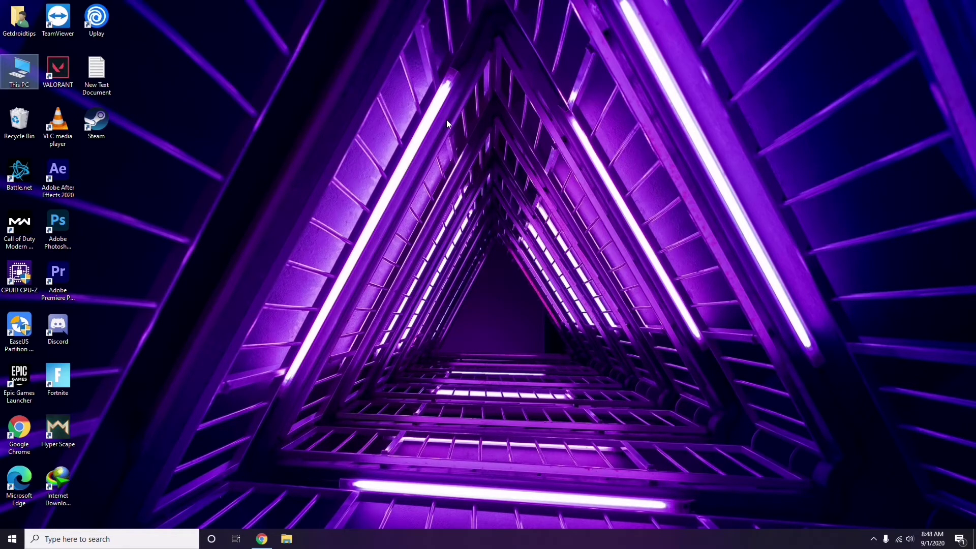
right_click(205, 132)
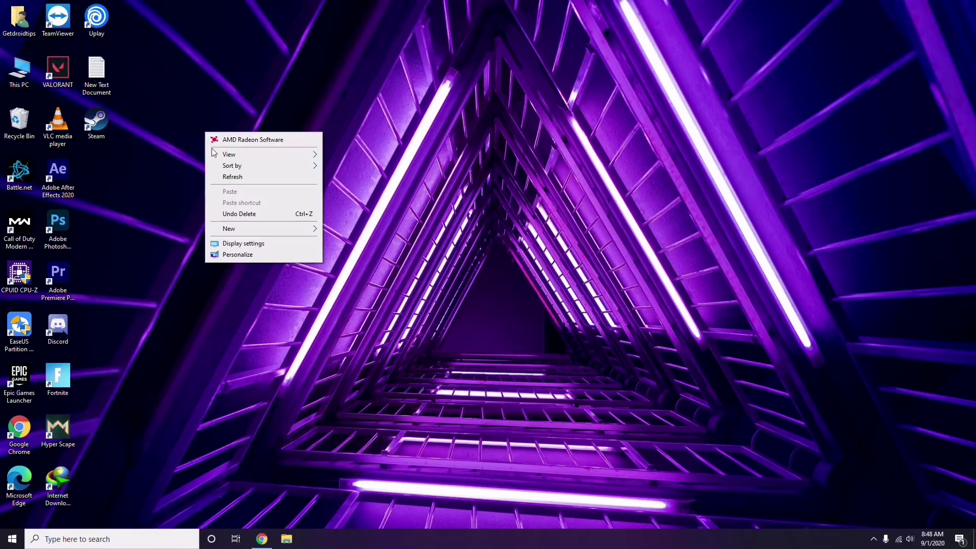
click(224, 179)
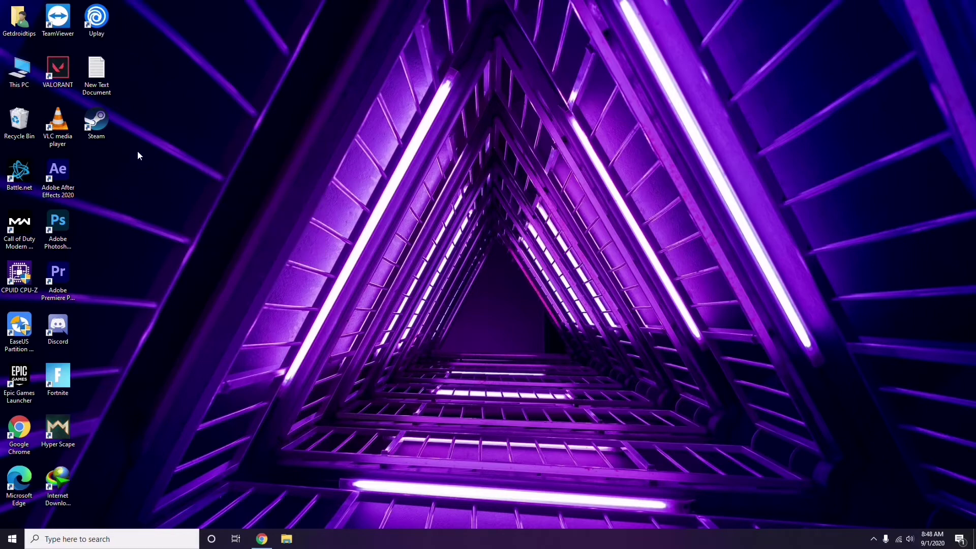
Step: Open Steam, turn off the Steam Overlay while in-game in its settings, save the change, and close the Steam window
double_click(100, 132)
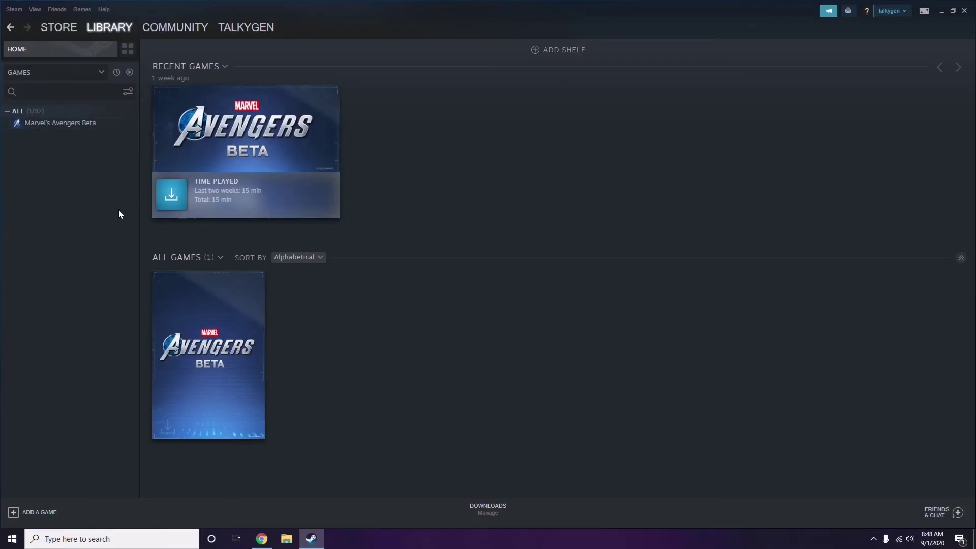
click(12, 10)
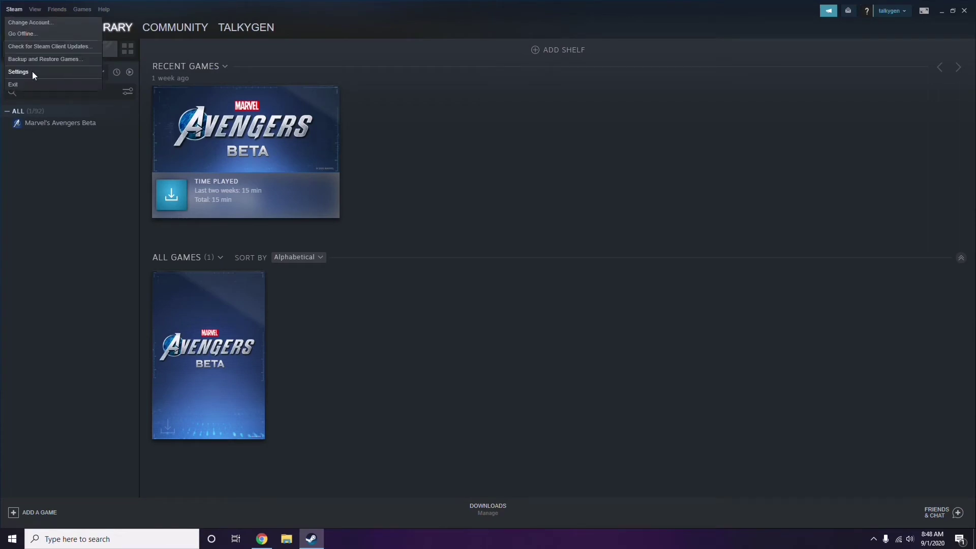
click(18, 72)
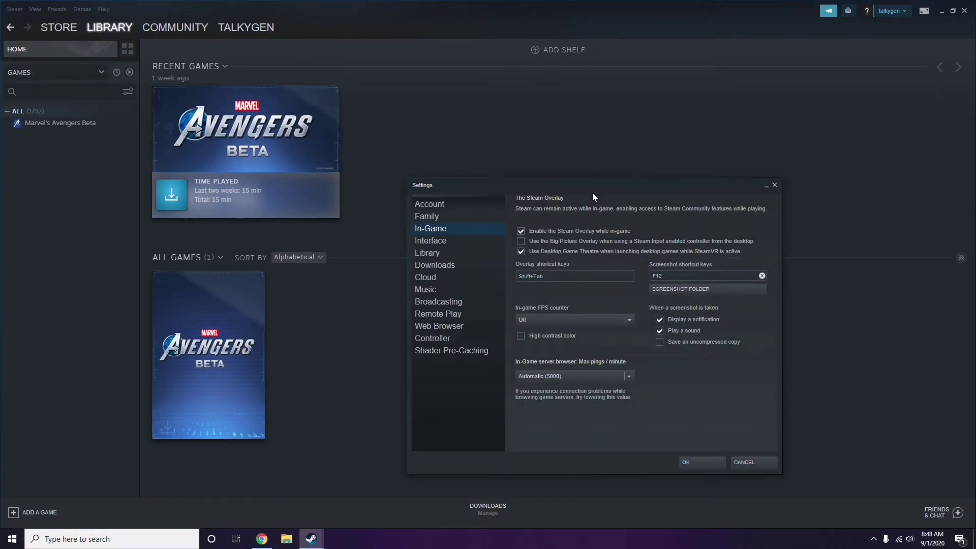
drag(593, 193, 540, 118)
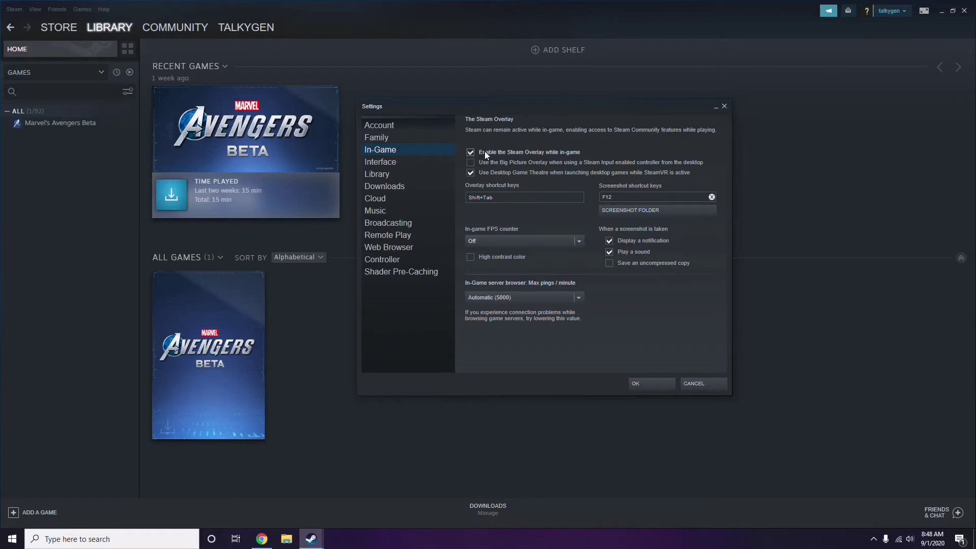
click(568, 154)
click(641, 384)
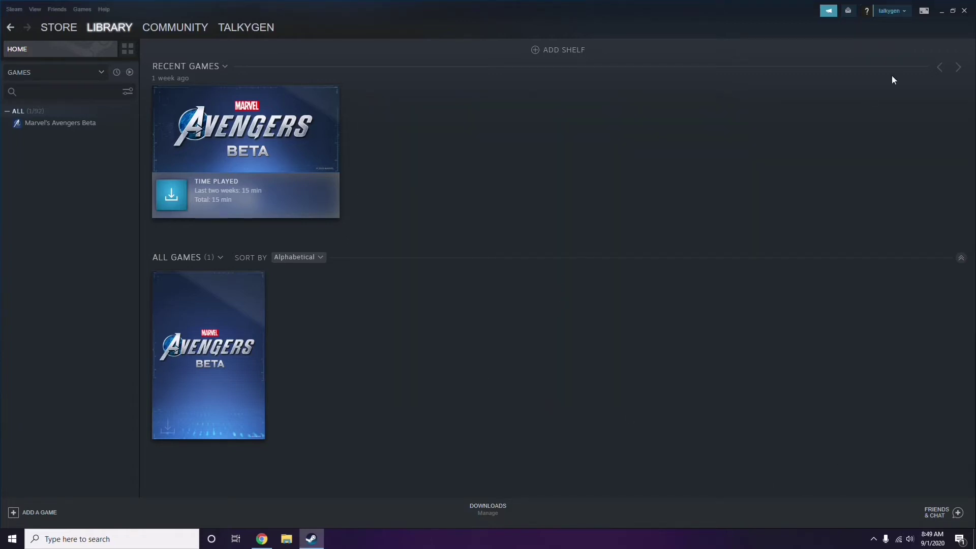
click(965, 10)
right_click(397, 163)
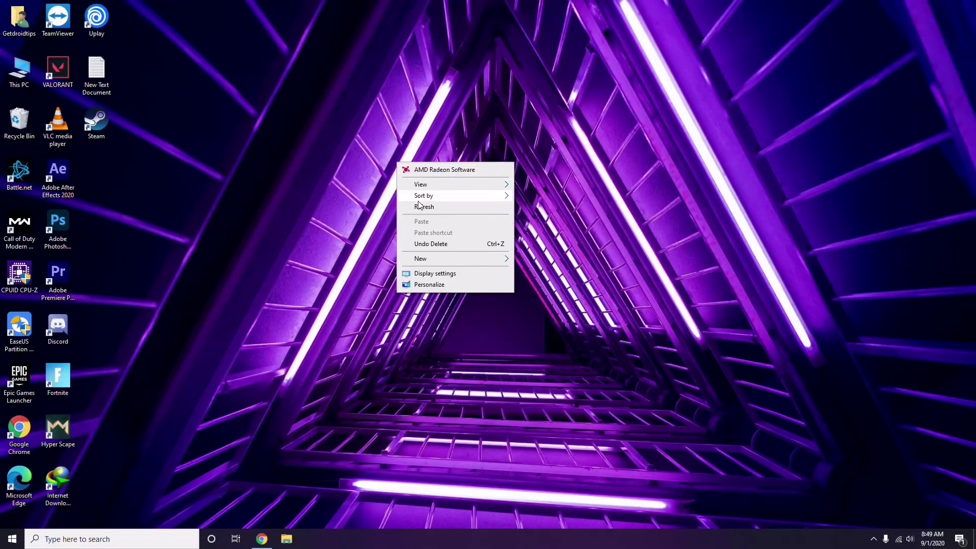
click(422, 212)
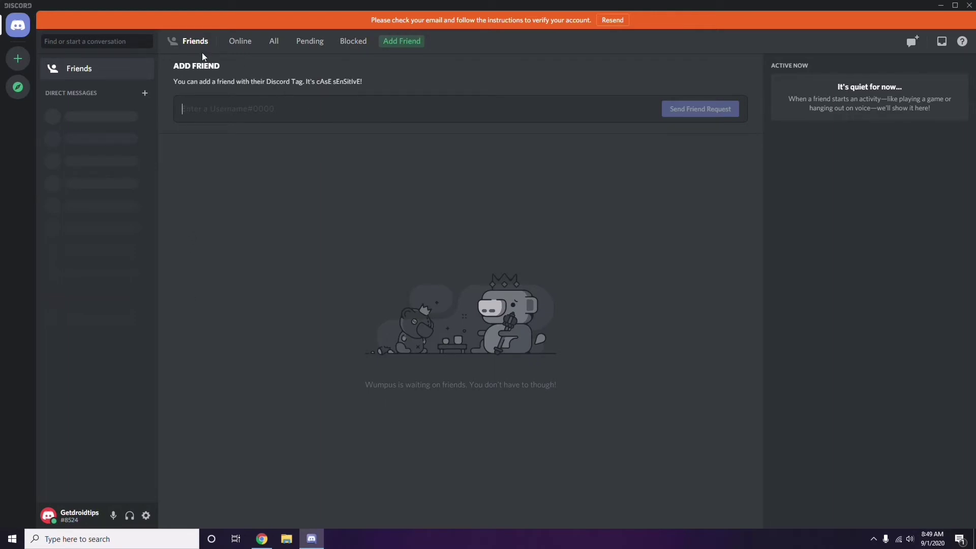
Step: Turn off the OpenH264 video codec provided by Cisco Systems in Discord's Voice & Video settings and look through the voice processing options
click(147, 516)
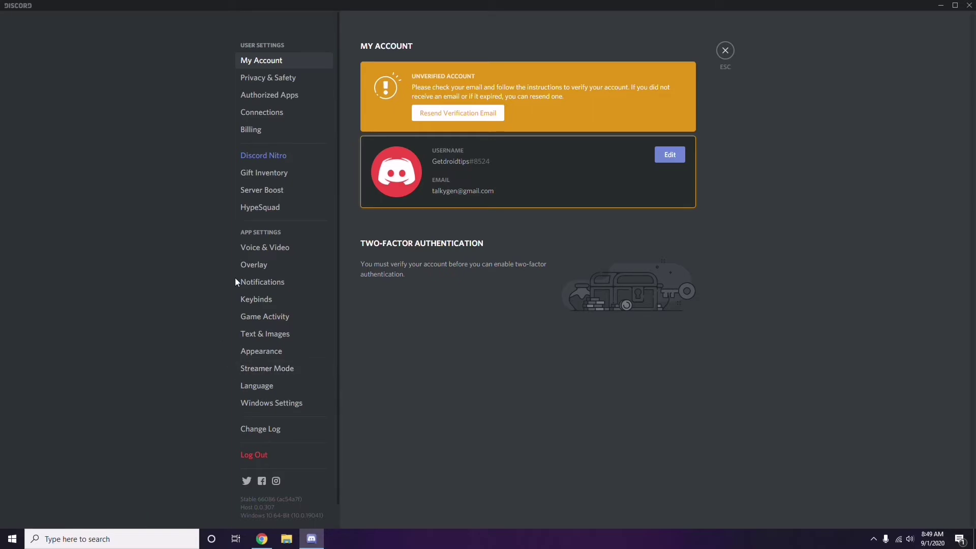
click(260, 248)
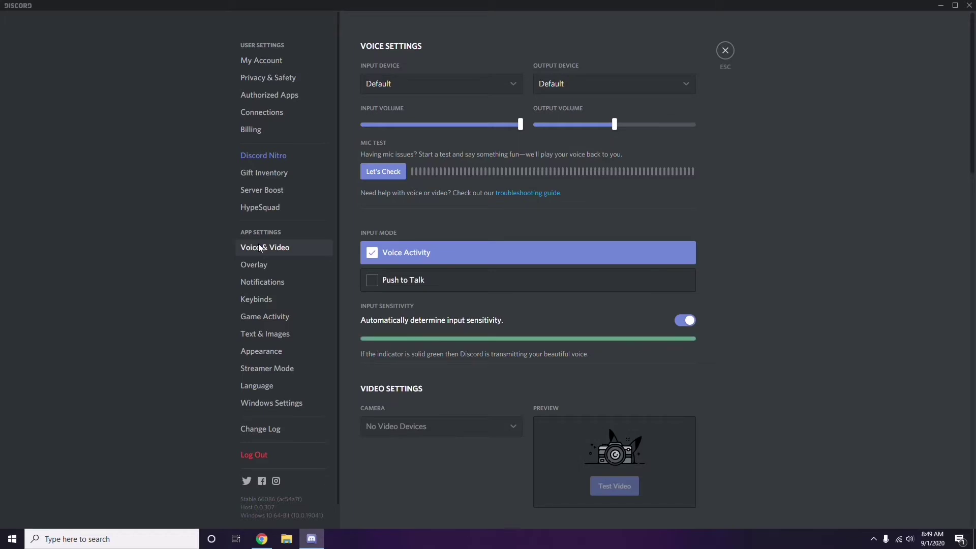
scroll(745, 247, down, 2)
scroll(746, 247, down, 6)
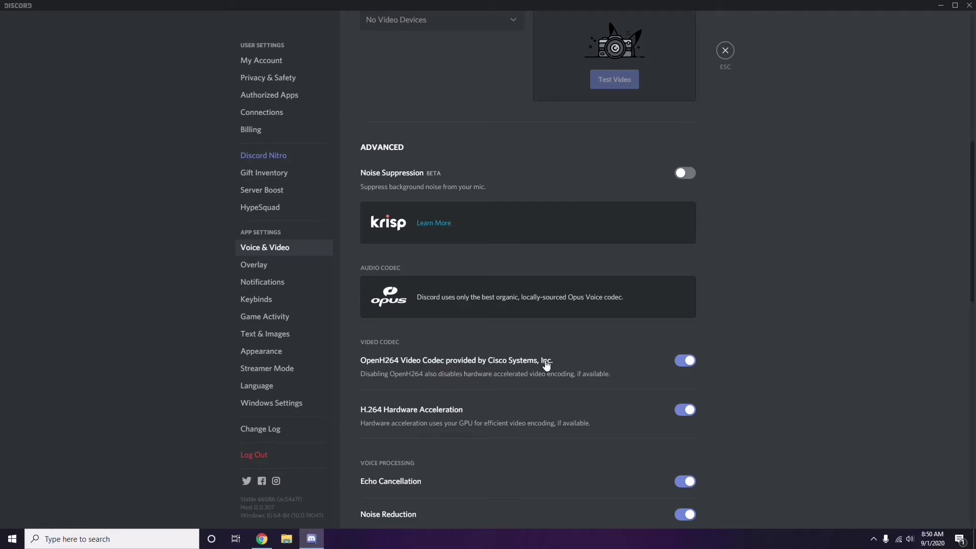
click(681, 360)
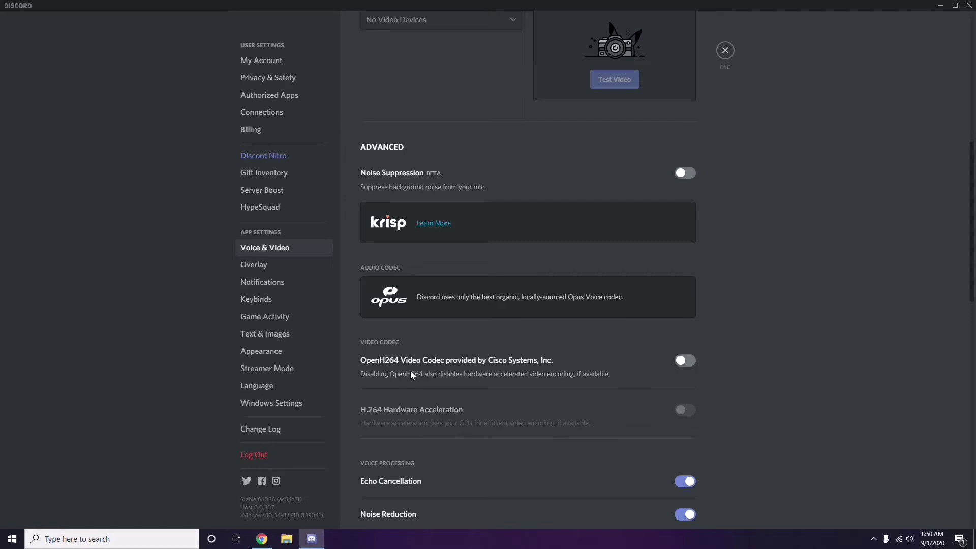
scroll(503, 364, down, 3)
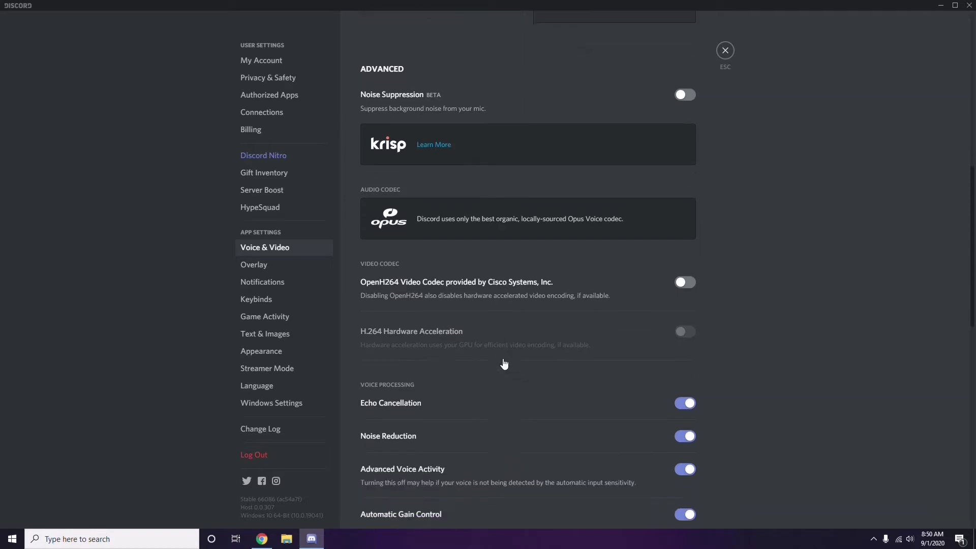
scroll(504, 364, down, 2)
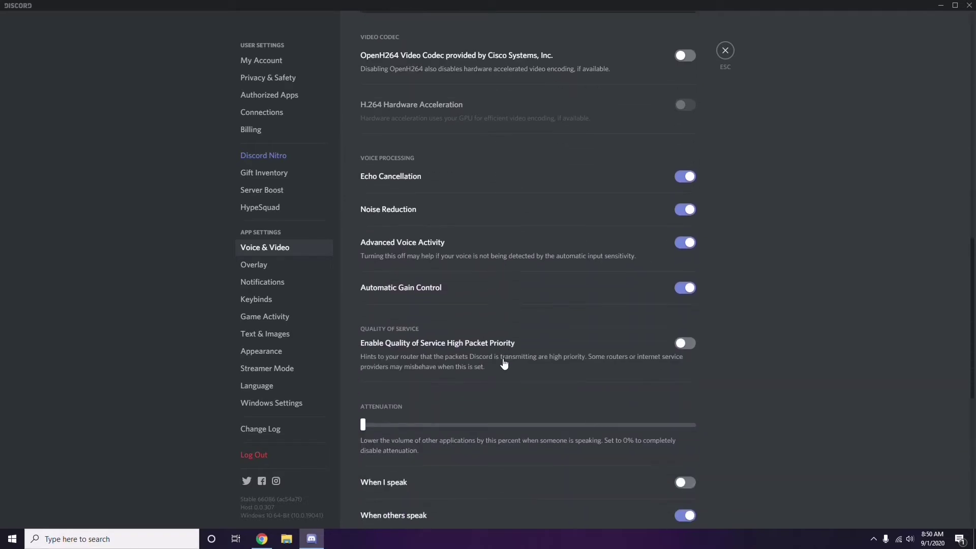
scroll(505, 365, up, 1)
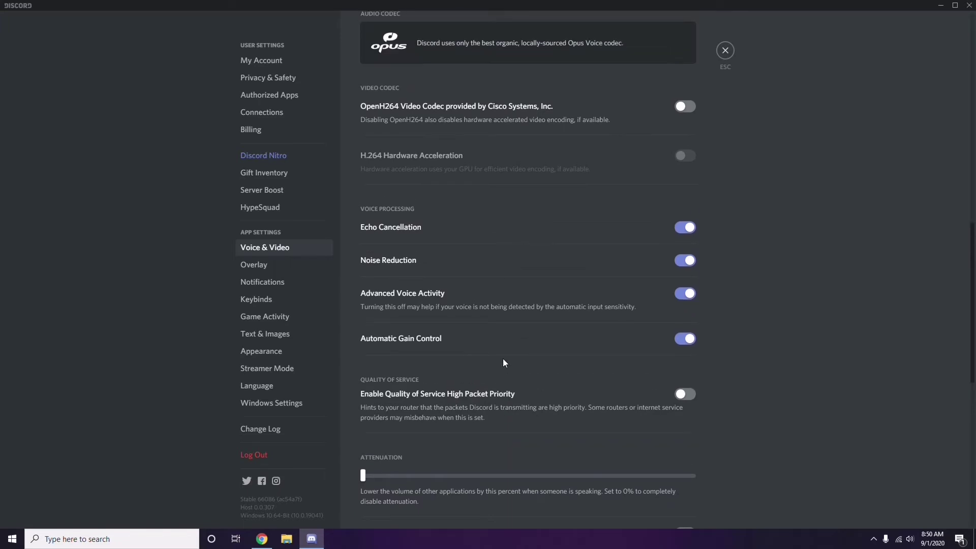
Step: Turn off the in-game overlay in Discord's Overlay settings
click(256, 267)
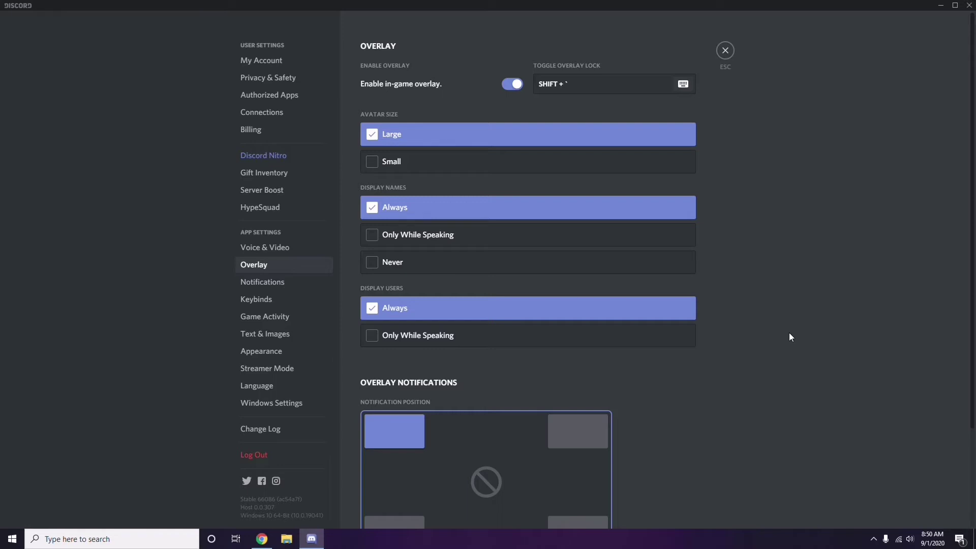
scroll(756, 272, down, 2)
scroll(756, 272, up, 2)
click(509, 85)
Step: Turn off Hardware Acceleration in Discord's Appearance settings, accept the relaunch, and minimize Discord
click(269, 355)
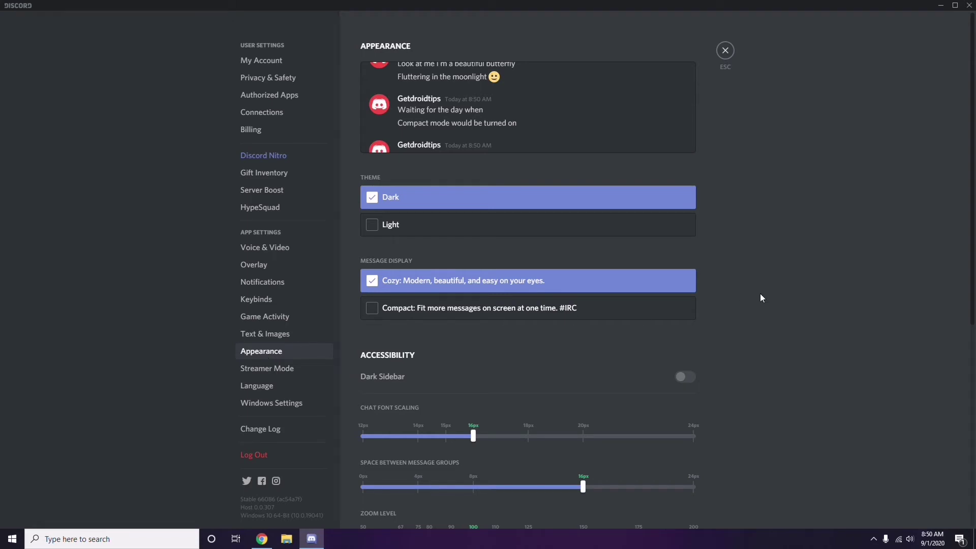
scroll(761, 294, down, 6)
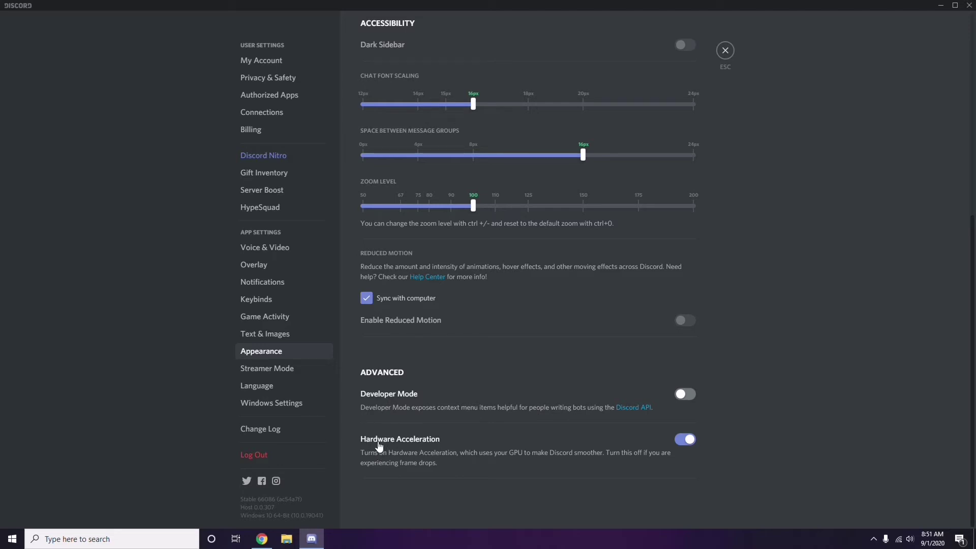
click(684, 439)
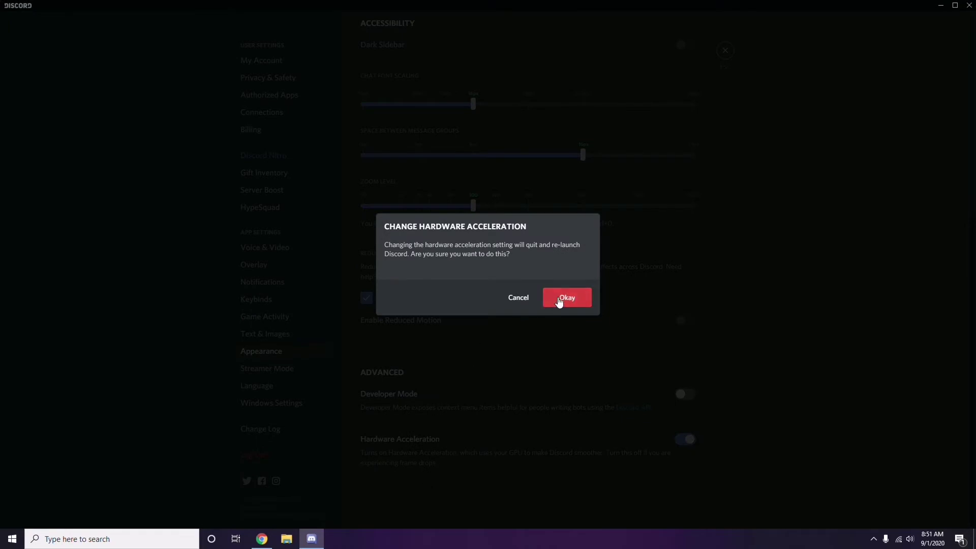
click(560, 300)
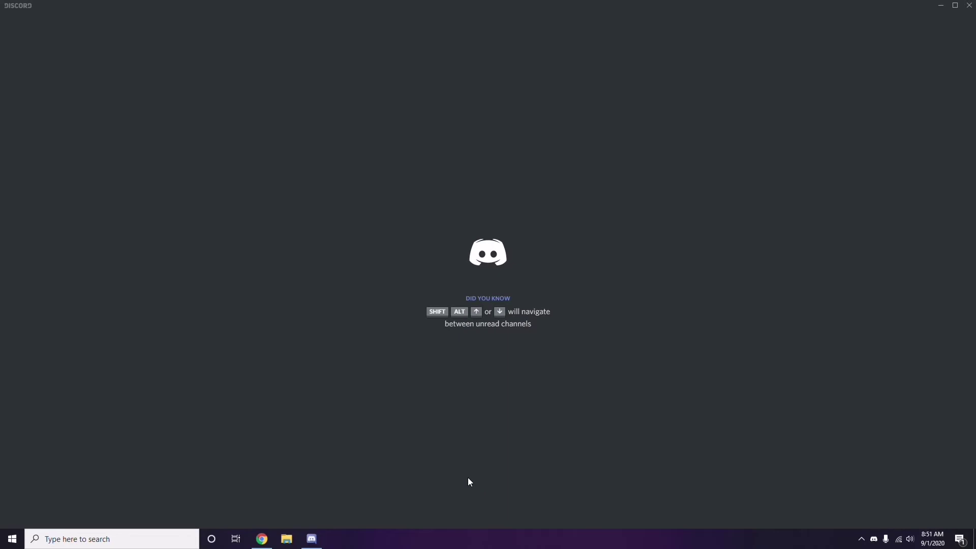
click(942, 6)
right_click(388, 130)
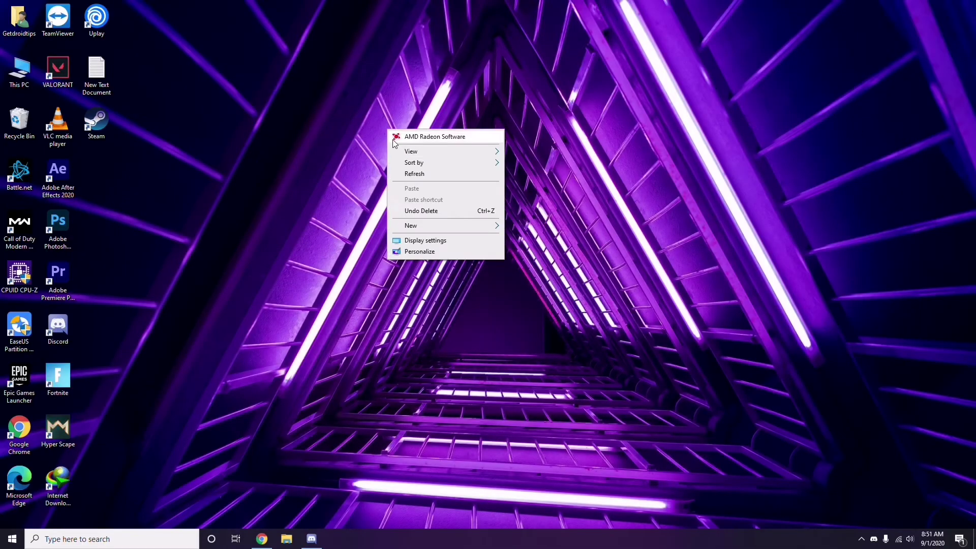
click(414, 176)
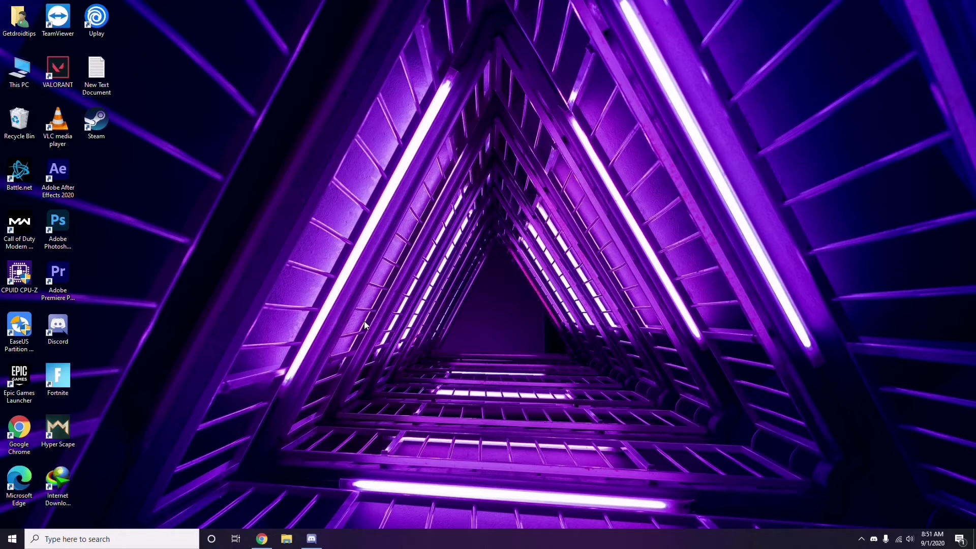
Step: Search Windows for "windows", open the Windows Update settings to check the update status, close Settings, and refresh the desktop
click(79, 541)
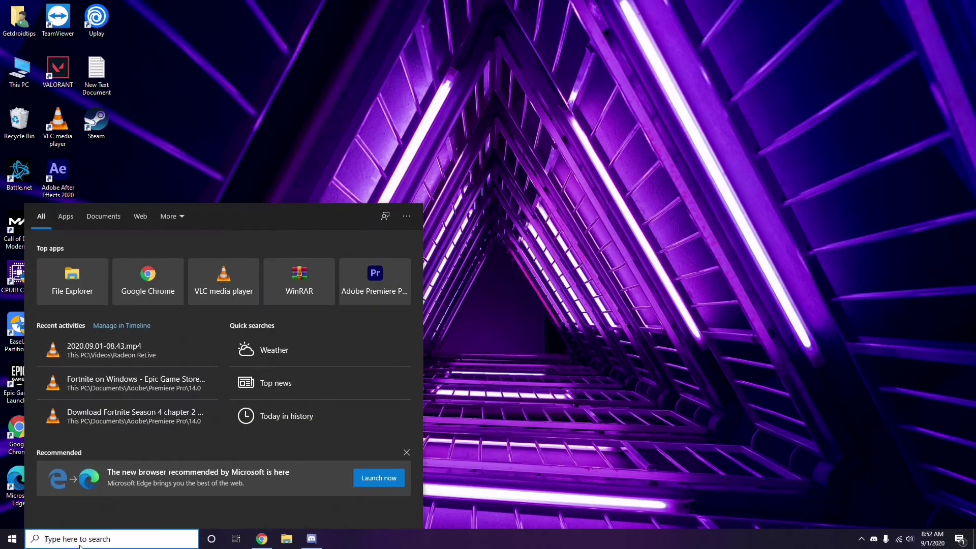
text(wind)
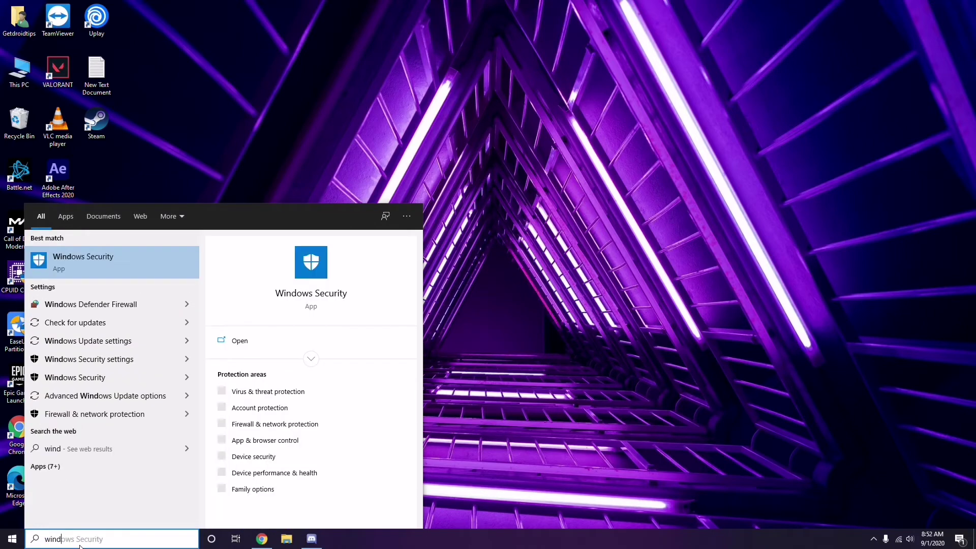
text(ows)
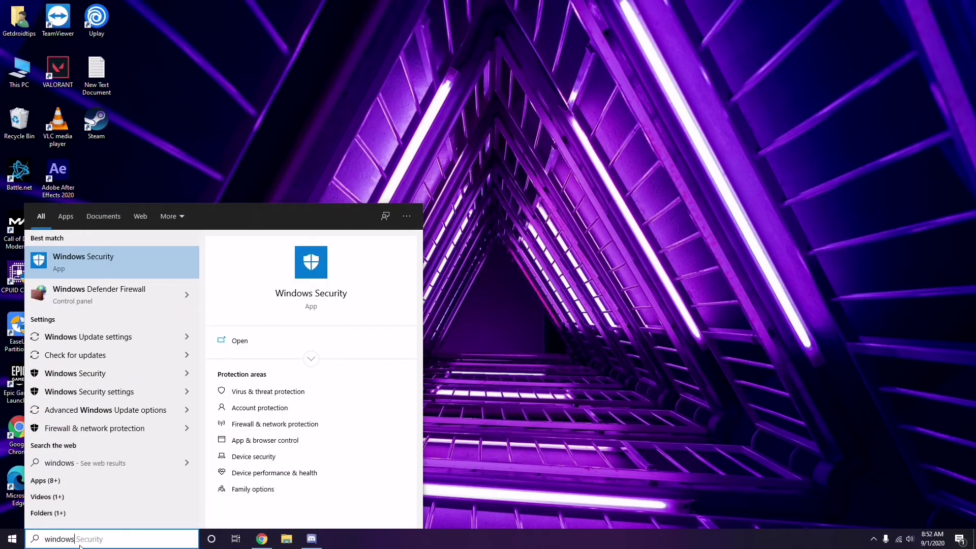
click(122, 337)
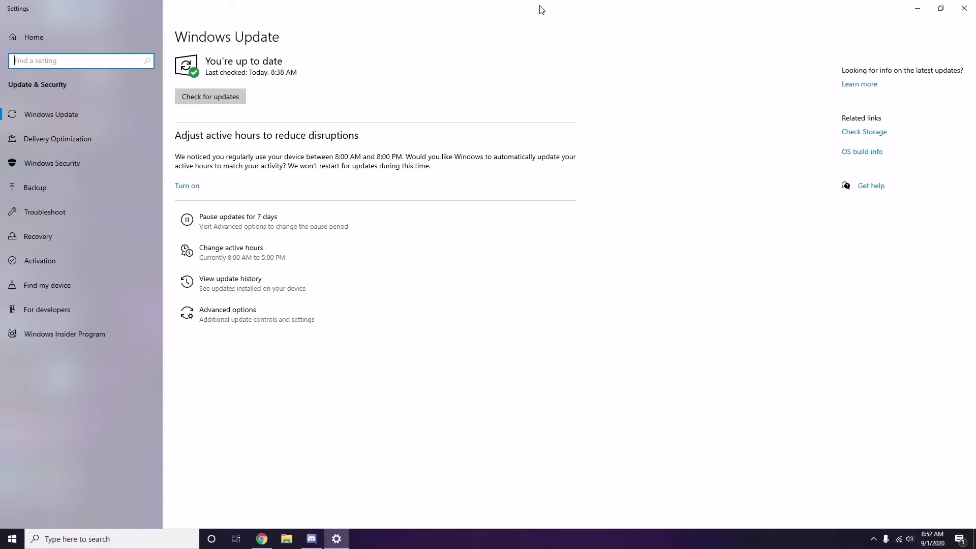
click(965, 12)
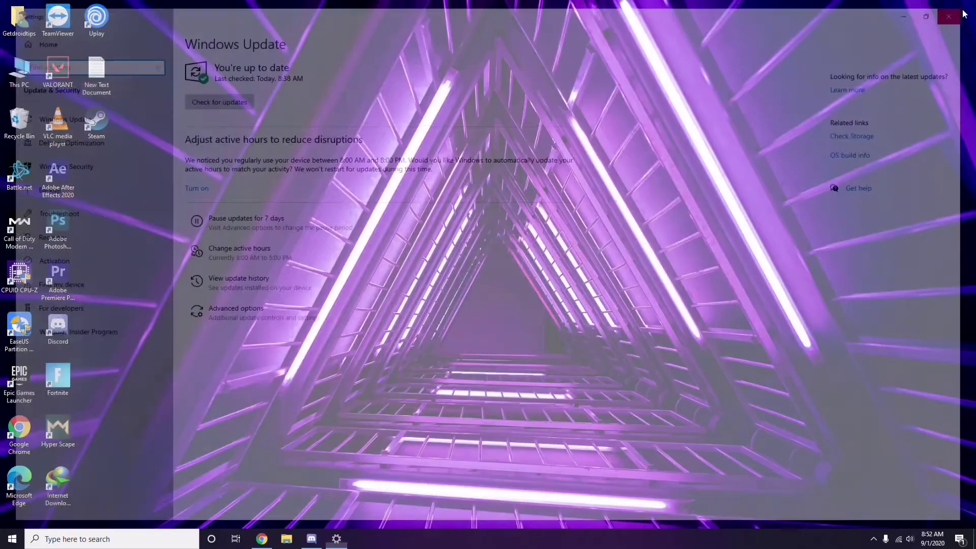
right_click(410, 86)
click(423, 132)
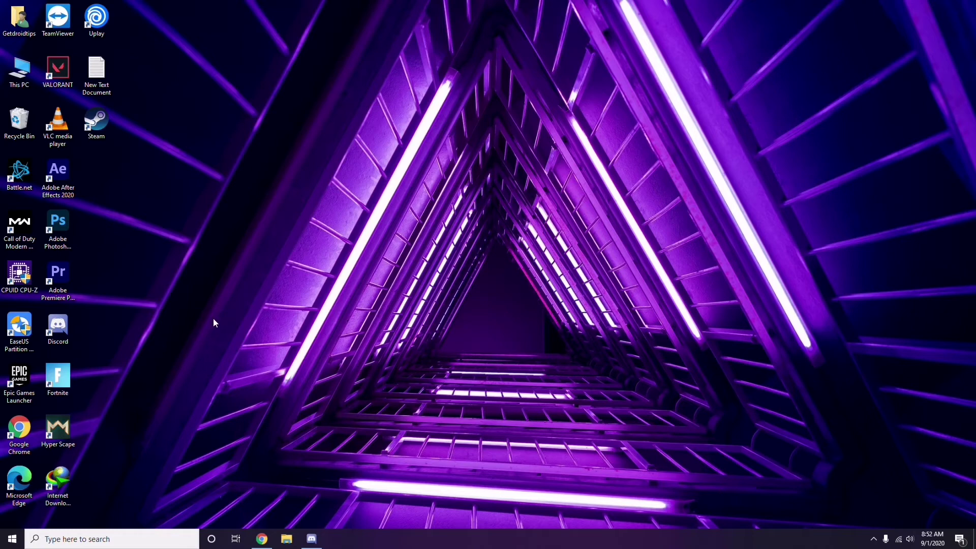
Step: Open the Windows Settings app, go to Update & Security, and view the update history
click(58, 540)
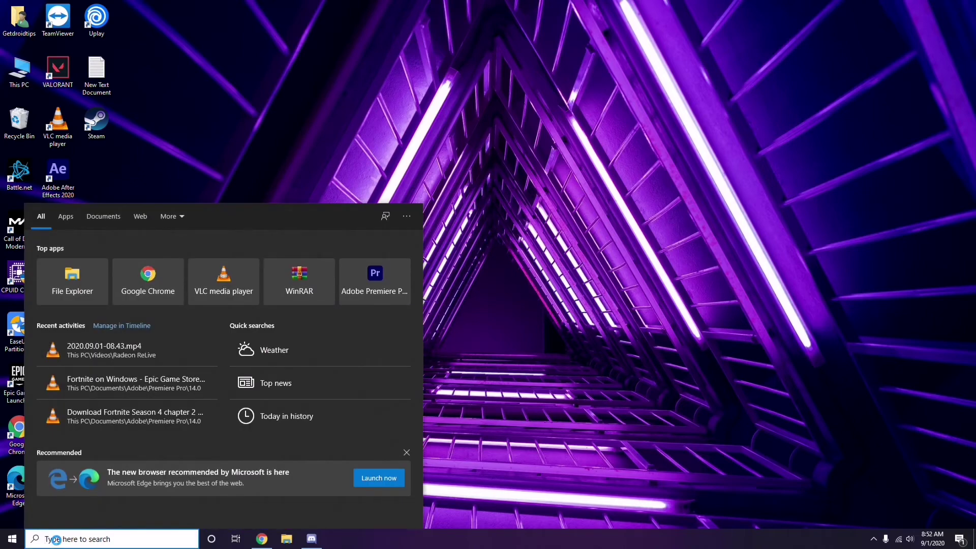
text(settings)
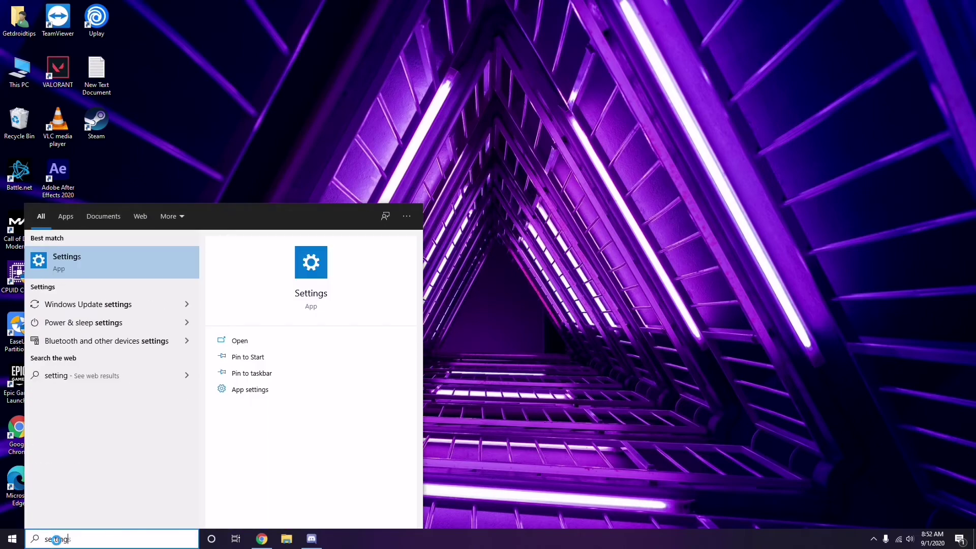
click(108, 269)
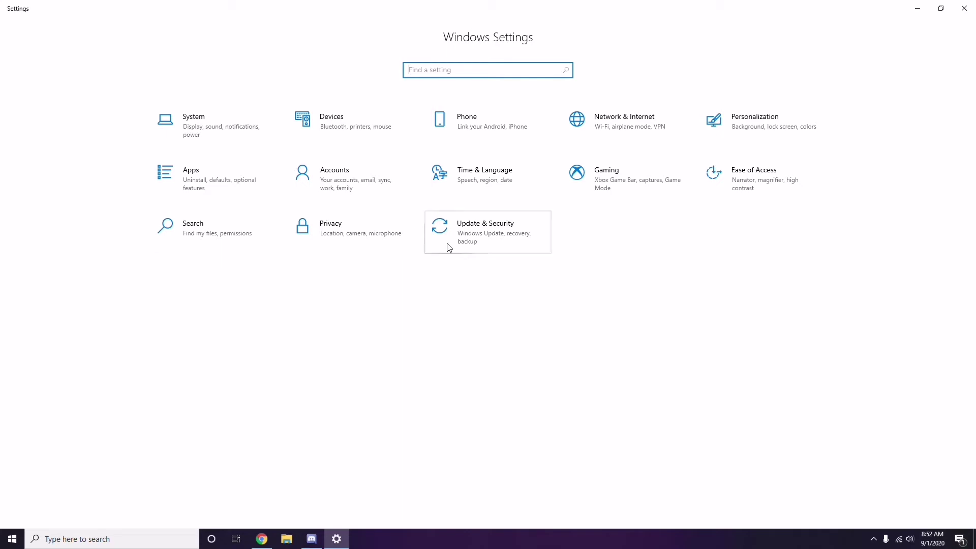
click(488, 240)
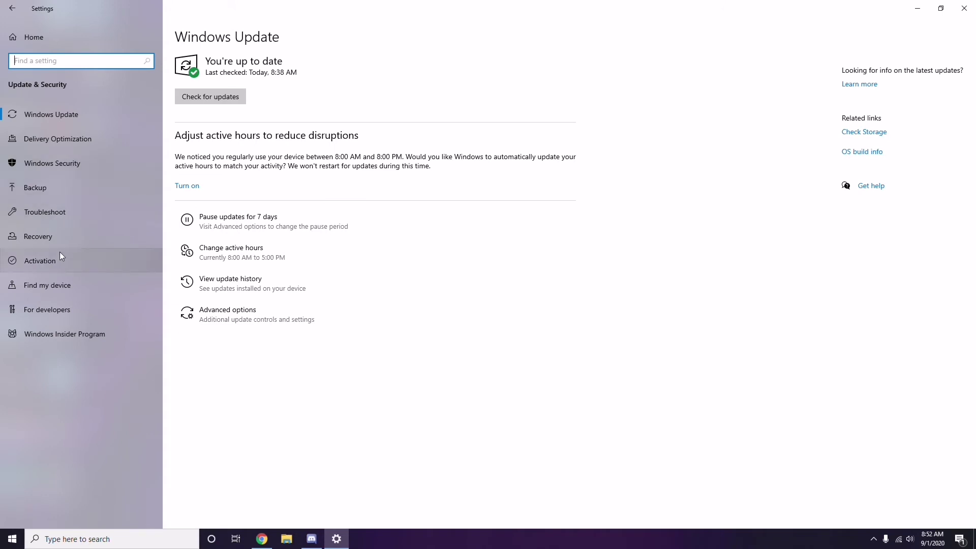
click(232, 284)
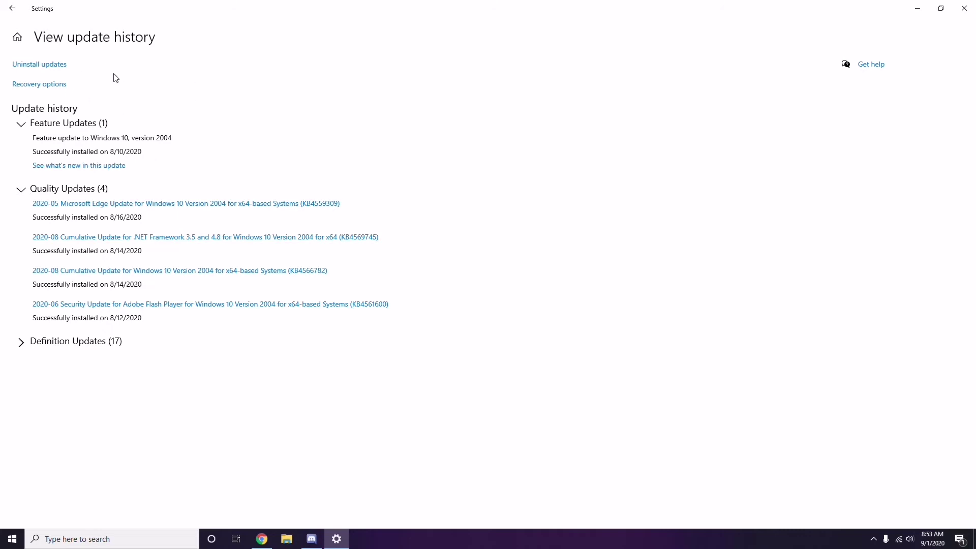
Step: Open the list of installed updates, bring up the uninstall option for the Visual C++ 2010 x64 update KB2565063, and close both windows
click(48, 69)
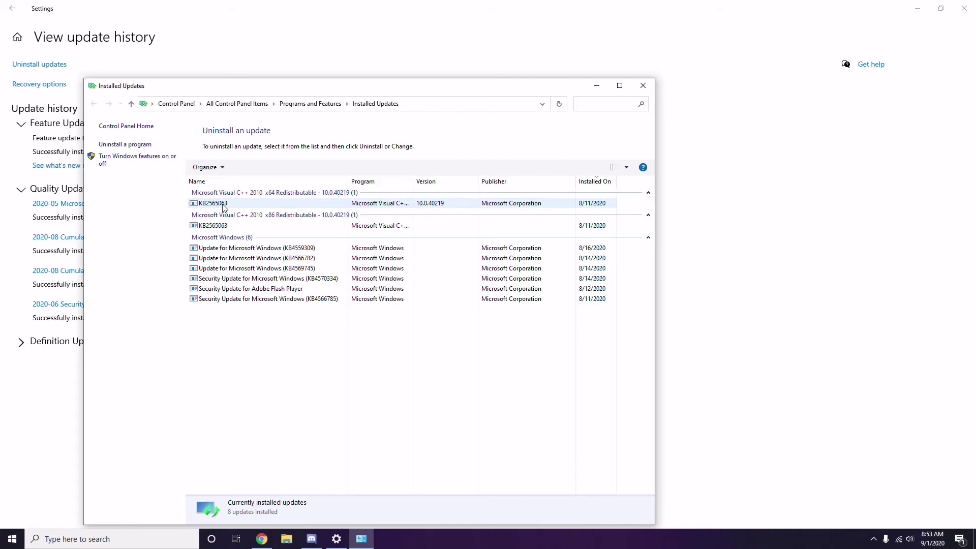
right_click(223, 205)
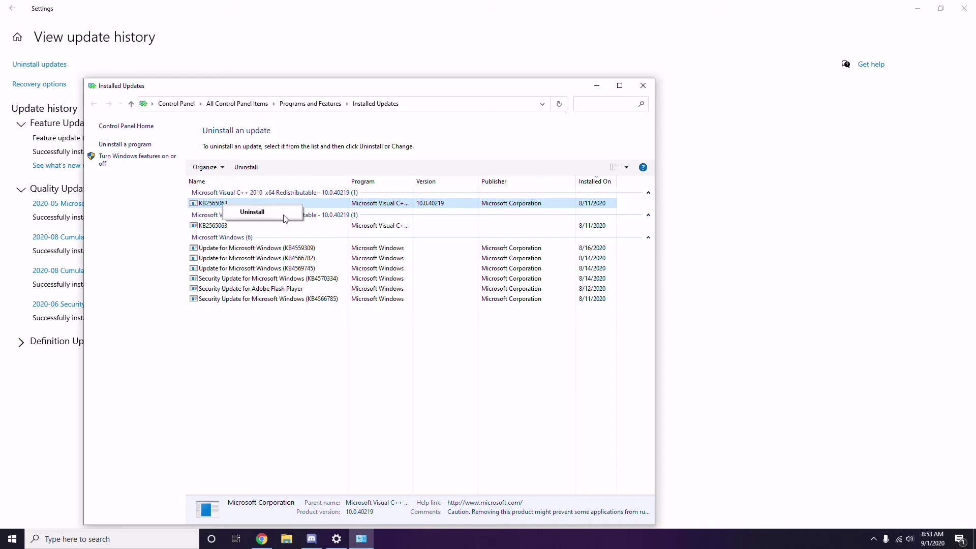
click(676, 190)
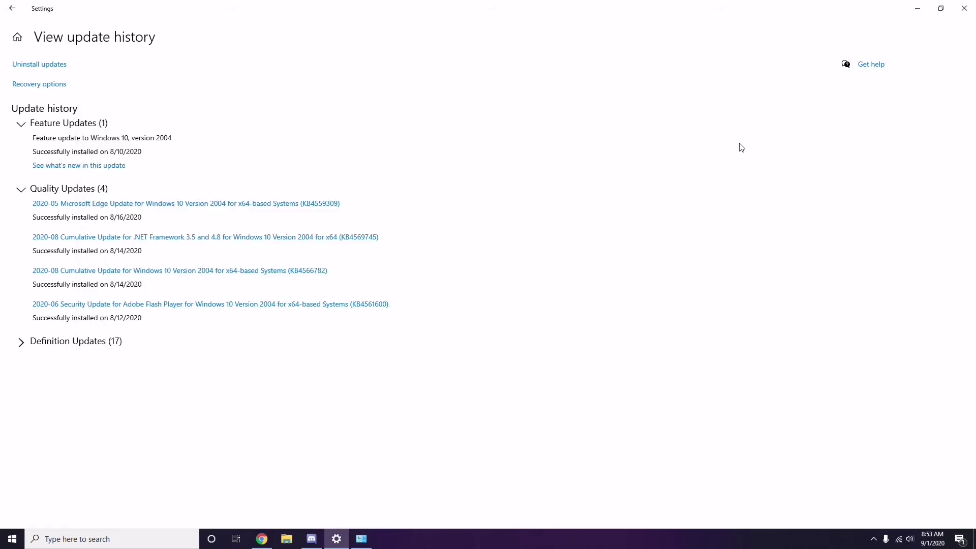
click(12, 8)
click(963, 9)
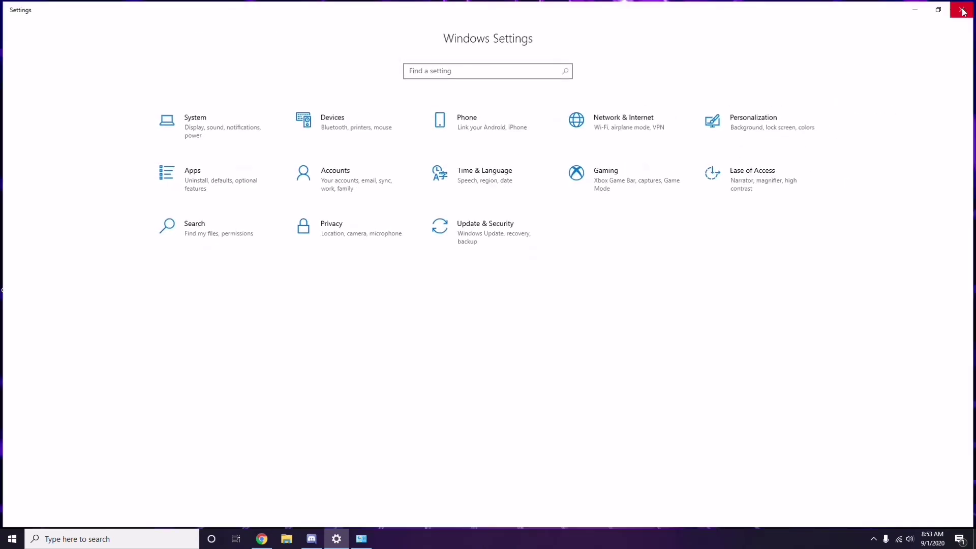
click(640, 89)
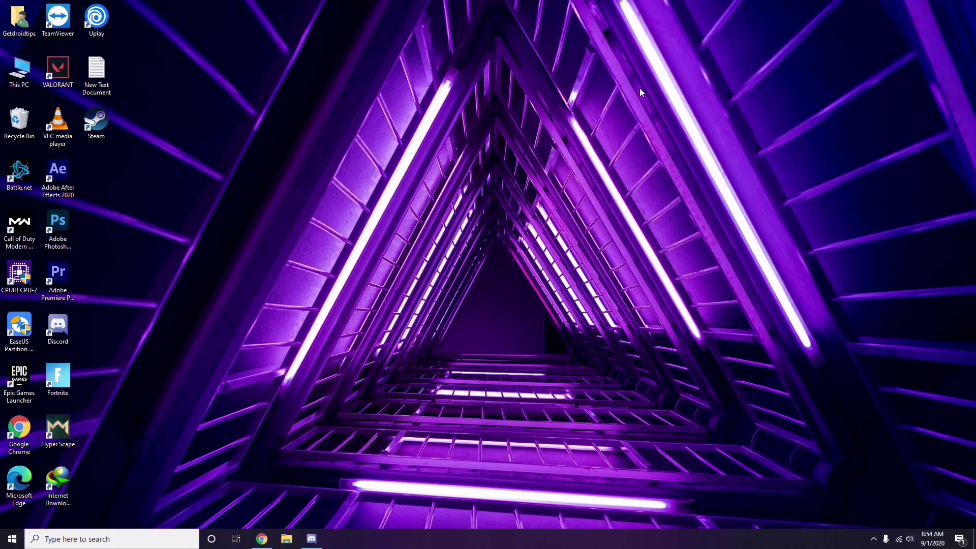
Step: Open the user's temporary files folder by running %temp% from the Run dialog
key(super+r)
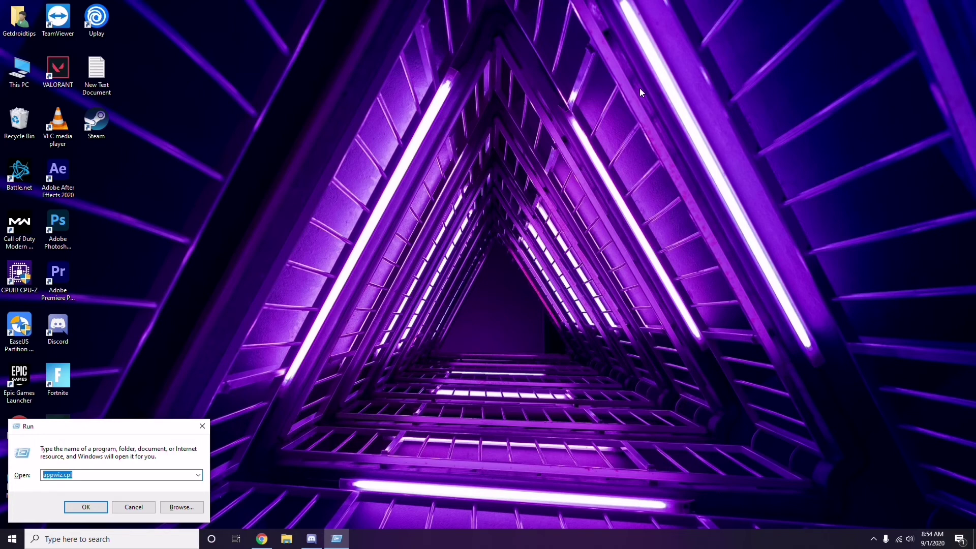
key(BackSpace)
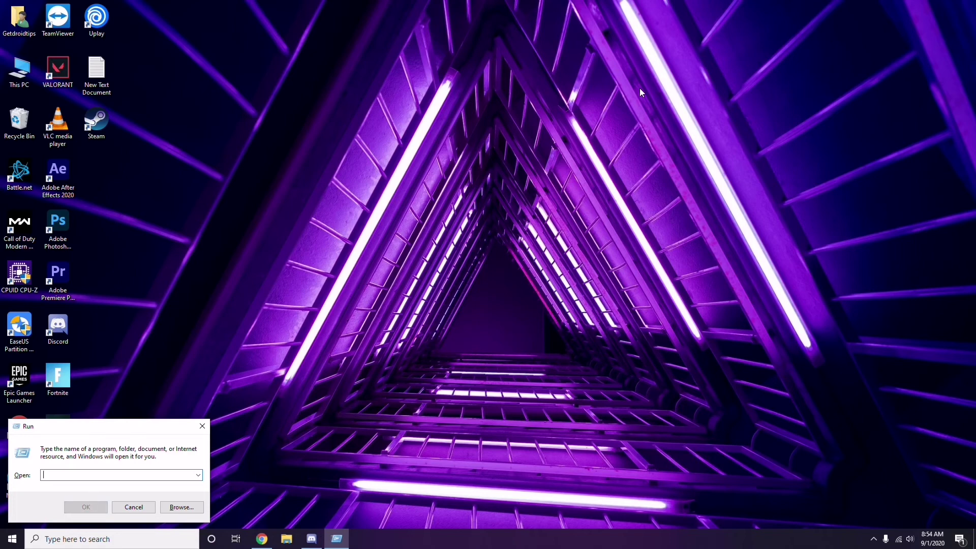
text(%temp)
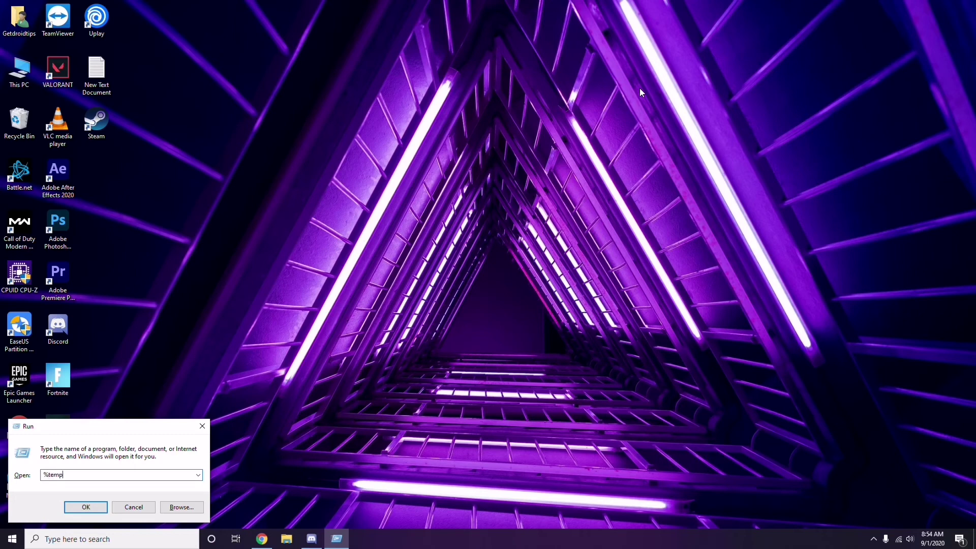
text(%)
click(94, 505)
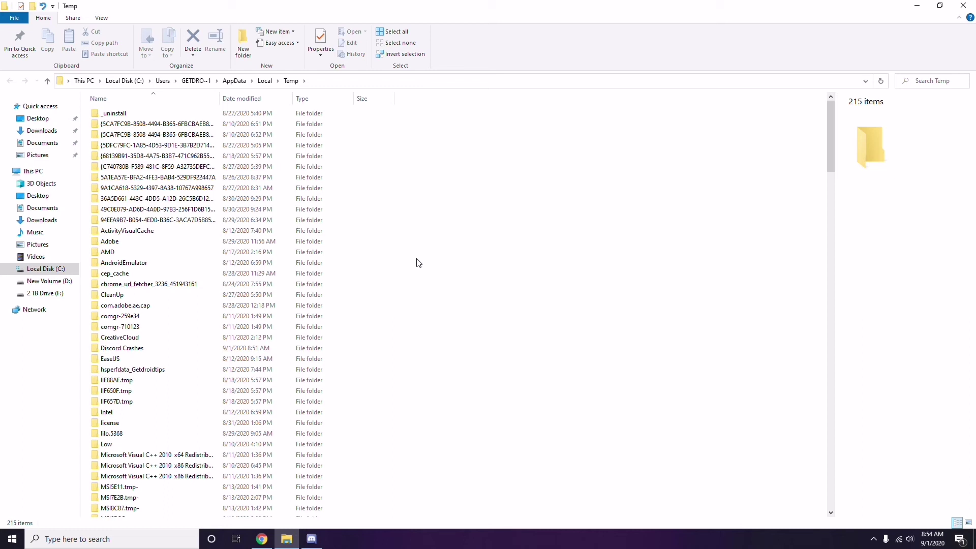
Step: Select all items in the Temp folder, clear the selection, close the folder, and refresh the desktop
key(ctrl+a)
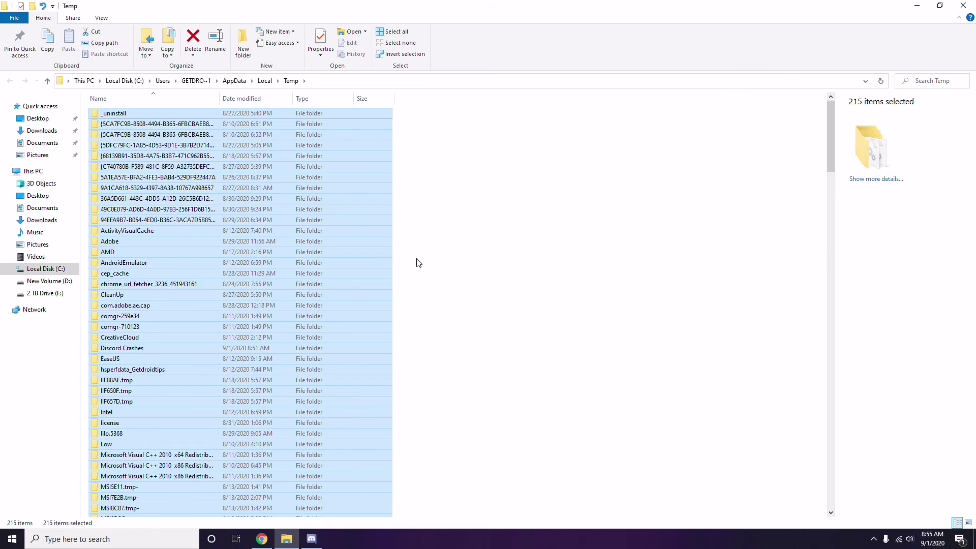
click(471, 260)
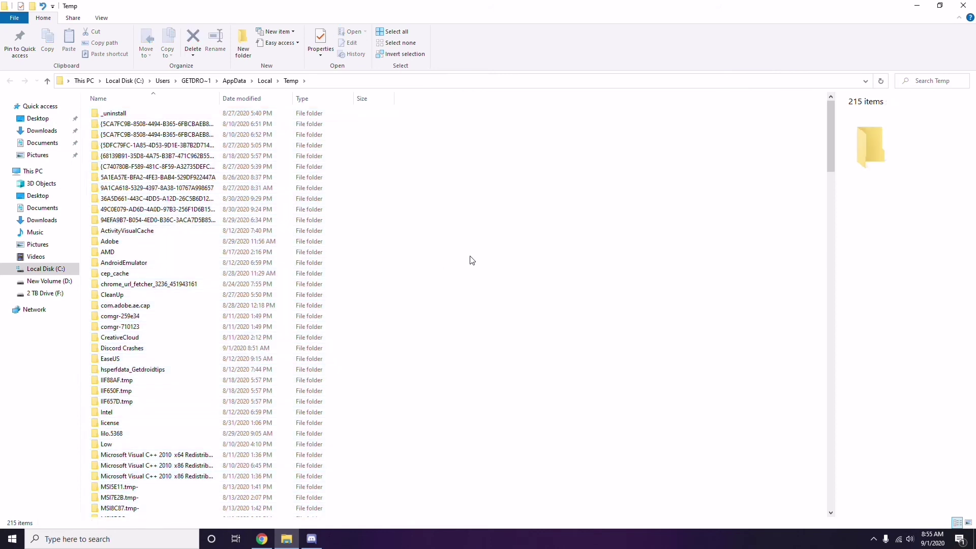
click(968, 6)
right_click(375, 151)
click(406, 198)
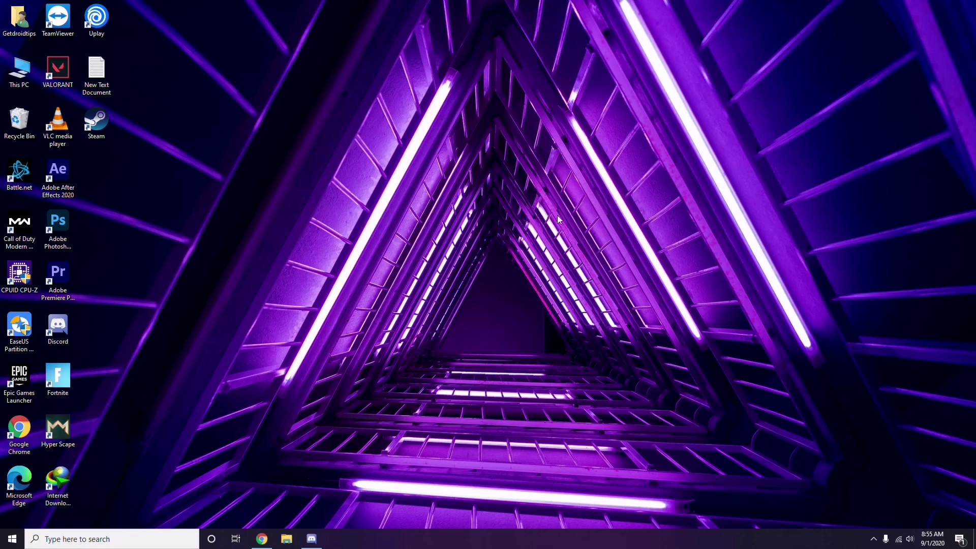
Step: Open AMD Radeon Software, check the driver version and available update on its home page, and close it
click(873, 538)
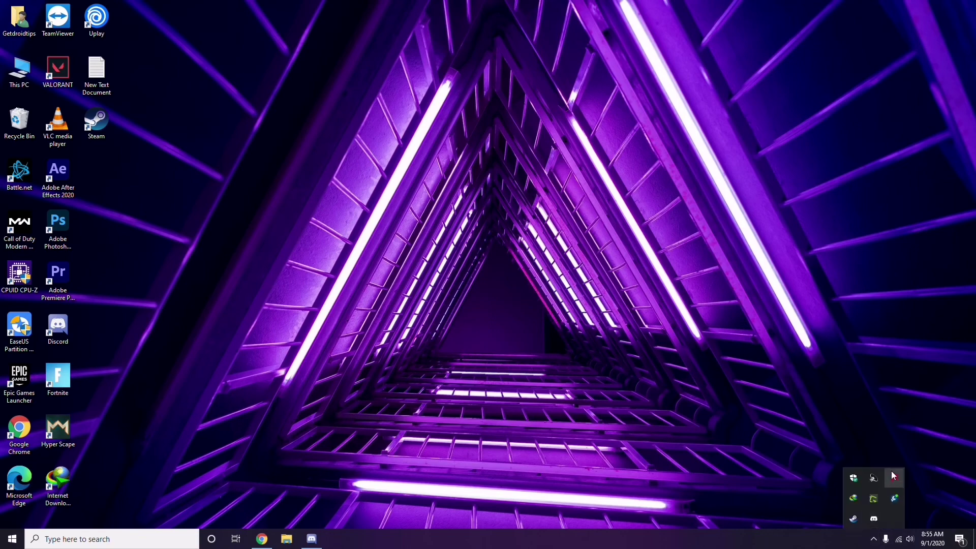
click(892, 475)
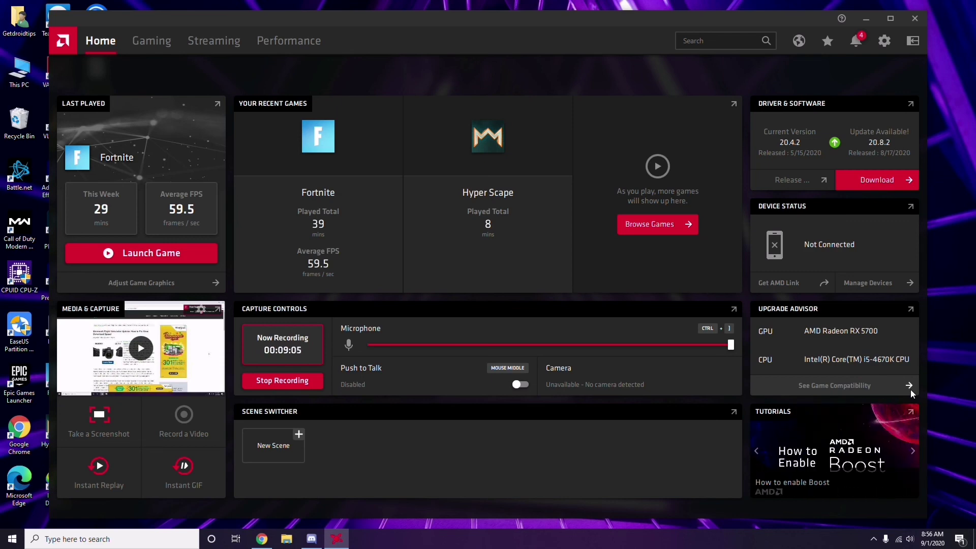
click(916, 20)
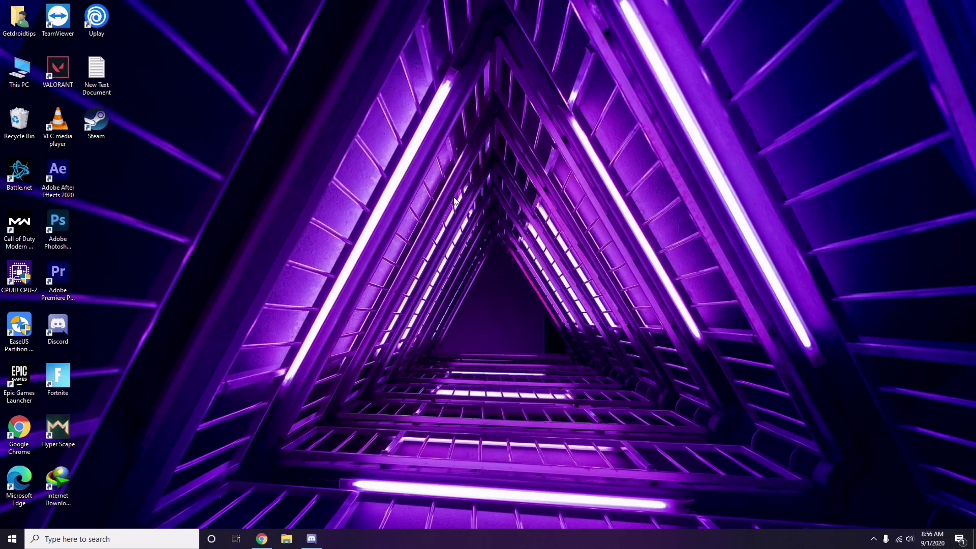
click(12, 539)
click(439, 377)
right_click(268, 234)
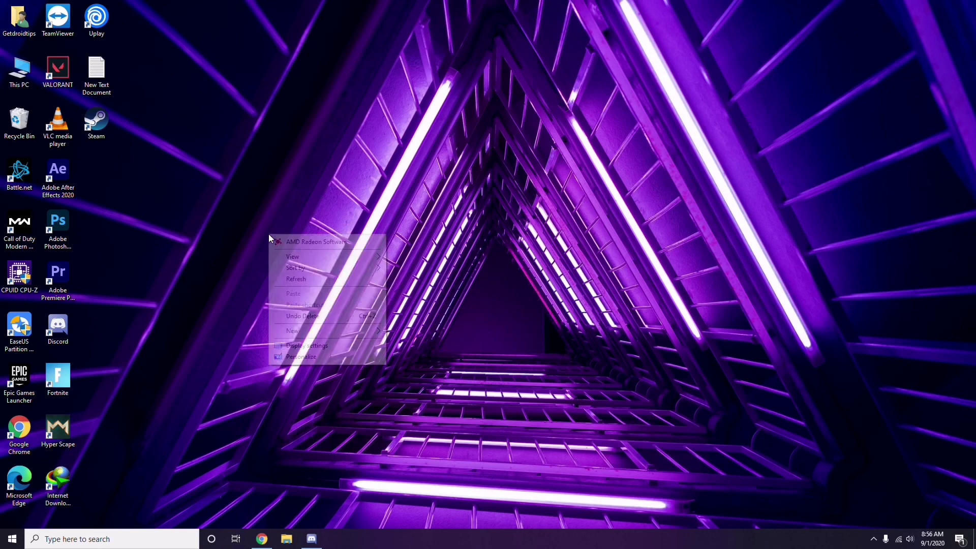
click(298, 279)
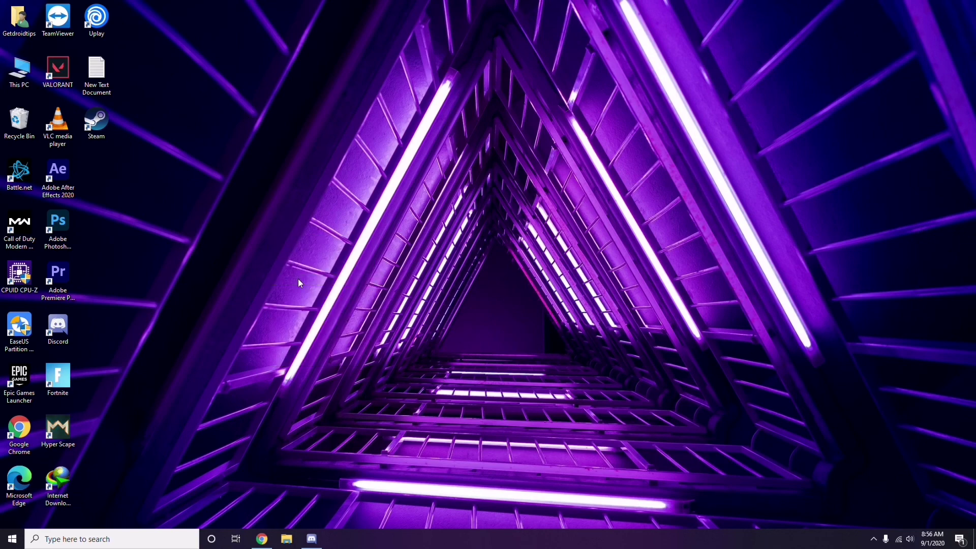